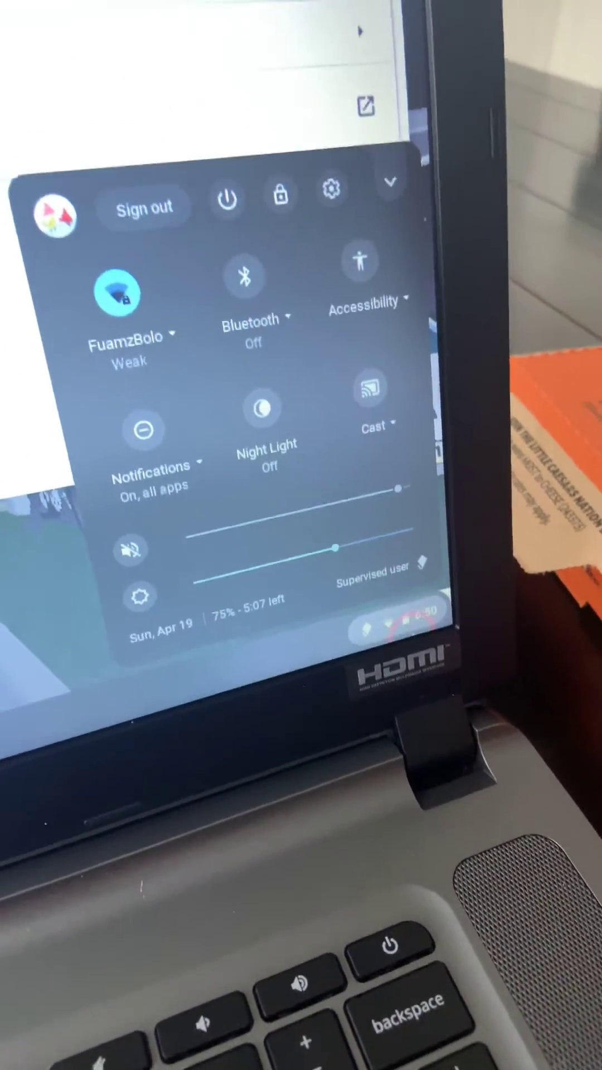
# Step: Open Settings from quick settings and search for "acc" to list the Accessibility results
pyautogui.click(406, 629)
pyautogui.write('acc')
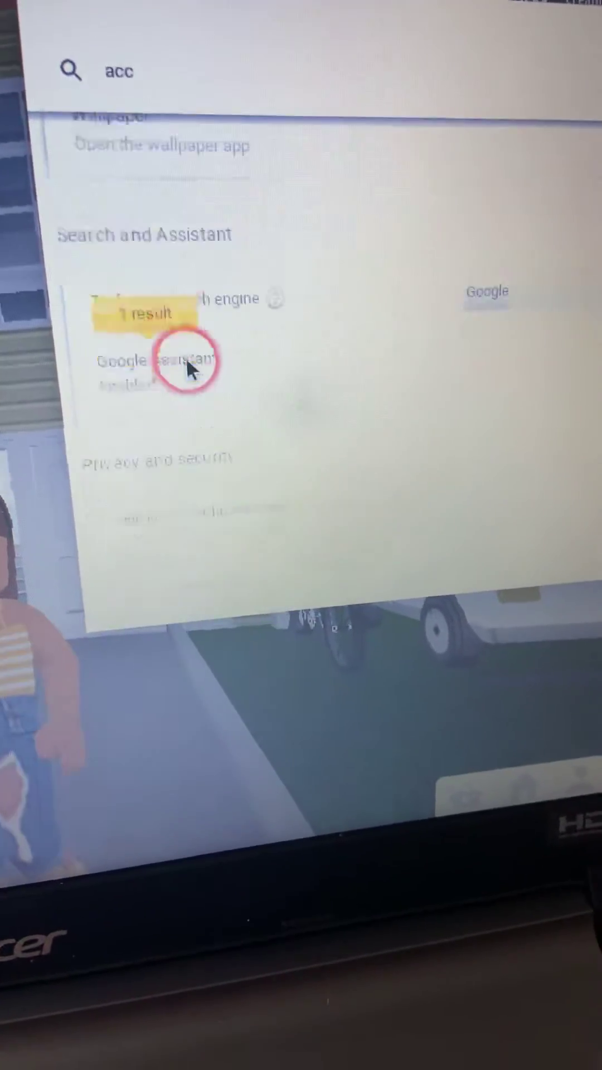
pyautogui.scroll(-1, 179, 383)
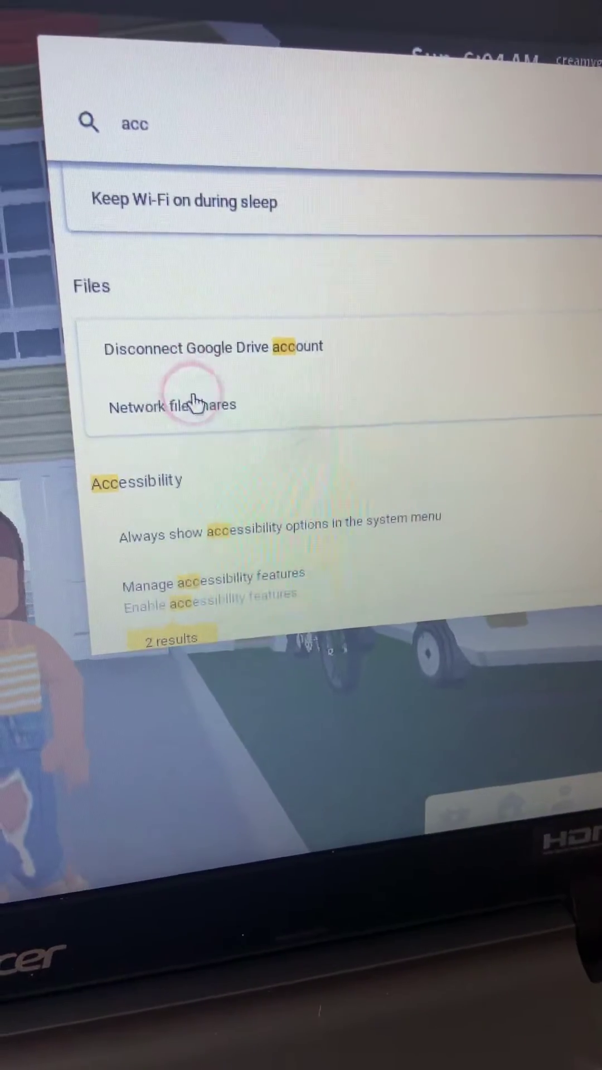
pyautogui.scroll(-2, 172, 400)
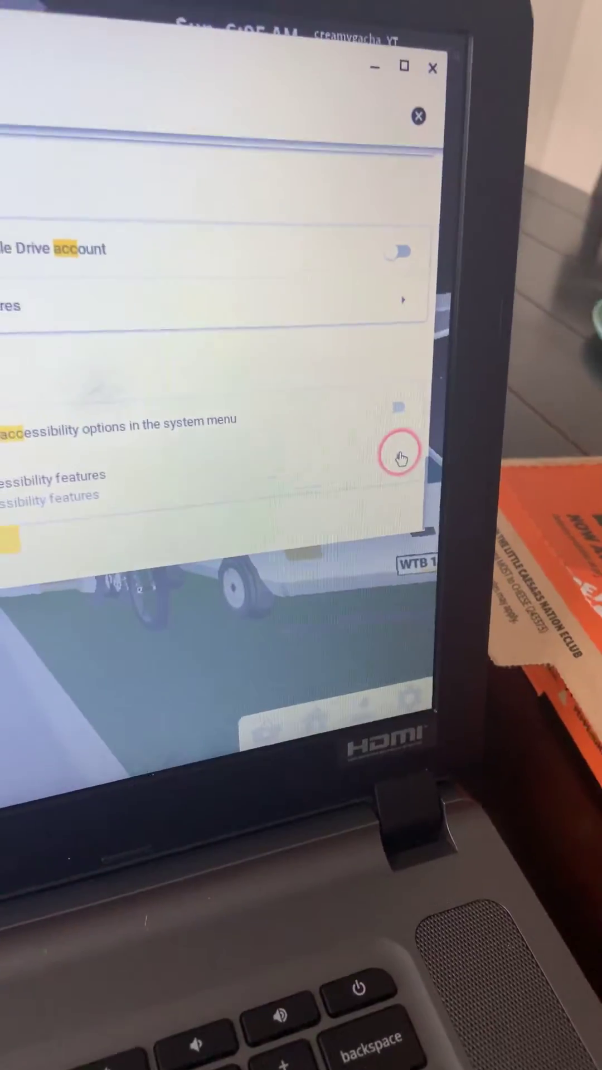
# Step: Open "Manage accessibility features" and scroll to the Mouse and touchpad options
pyautogui.click(351, 461)
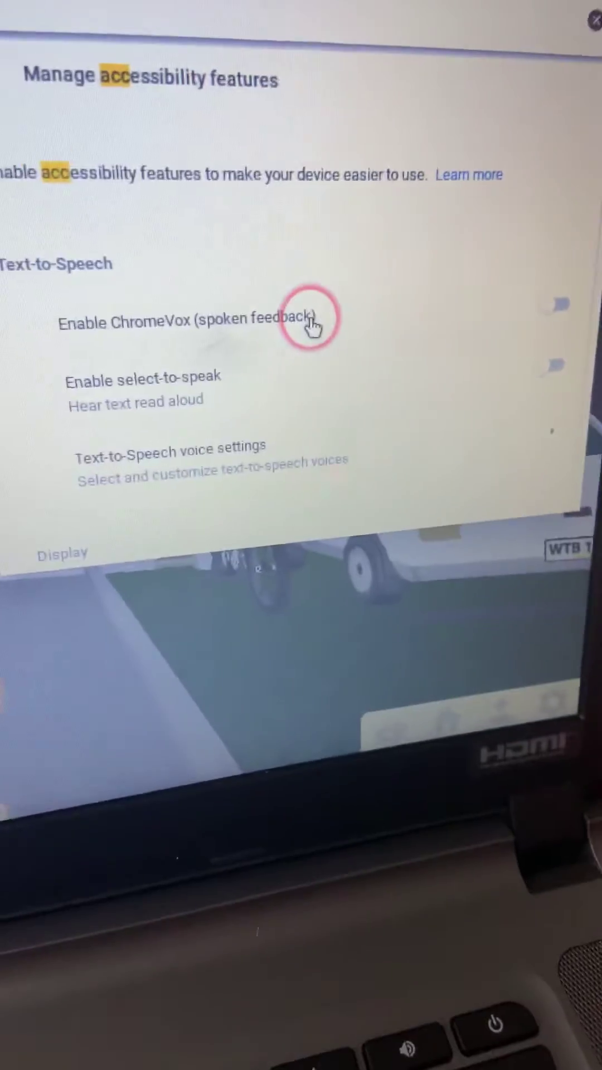
pyautogui.scroll(-2, 273, 358)
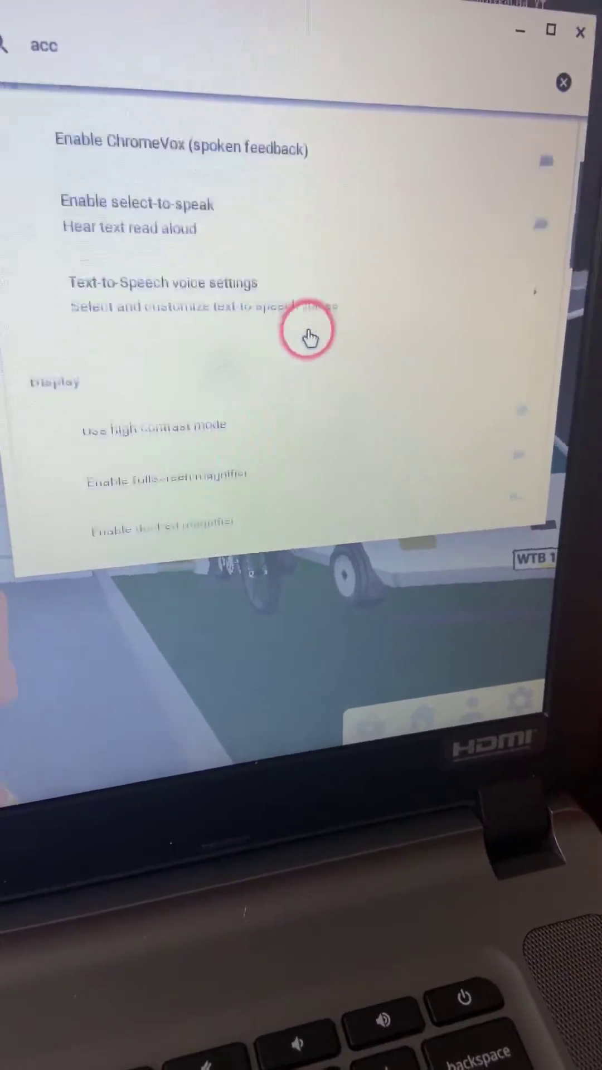
pyautogui.scroll(-1, 316, 332)
pyautogui.scroll(-1, 318, 326)
pyautogui.scroll(-1, 323, 337)
pyautogui.scroll(-1, 321, 339)
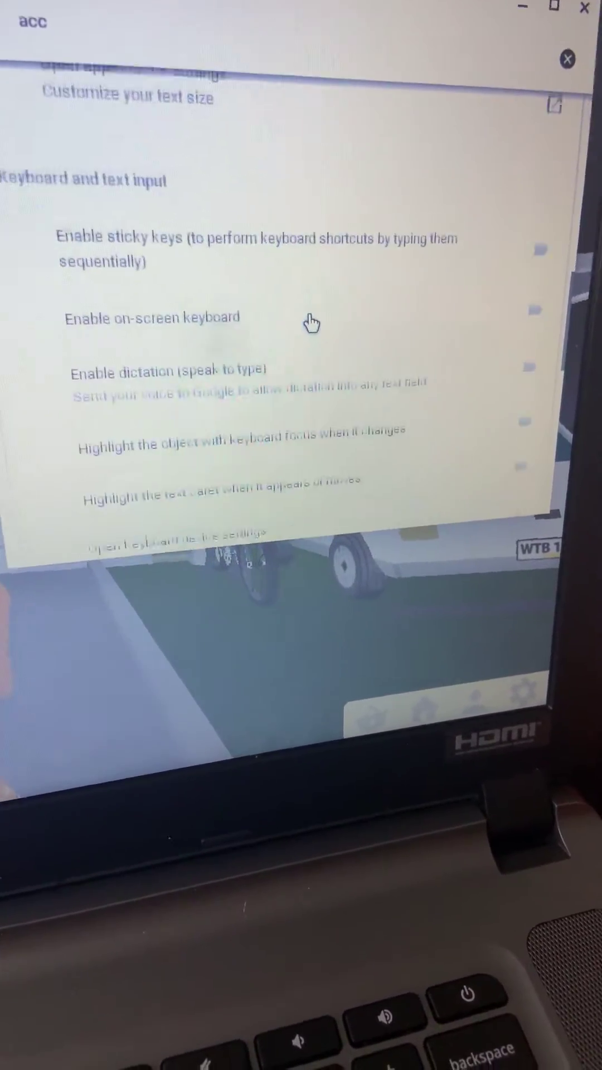
pyautogui.scroll(-2, 310, 325)
pyautogui.scroll(-1, 354, 323)
pyautogui.scroll(-3, 292, 327)
pyautogui.scroll(-2, 366, 253)
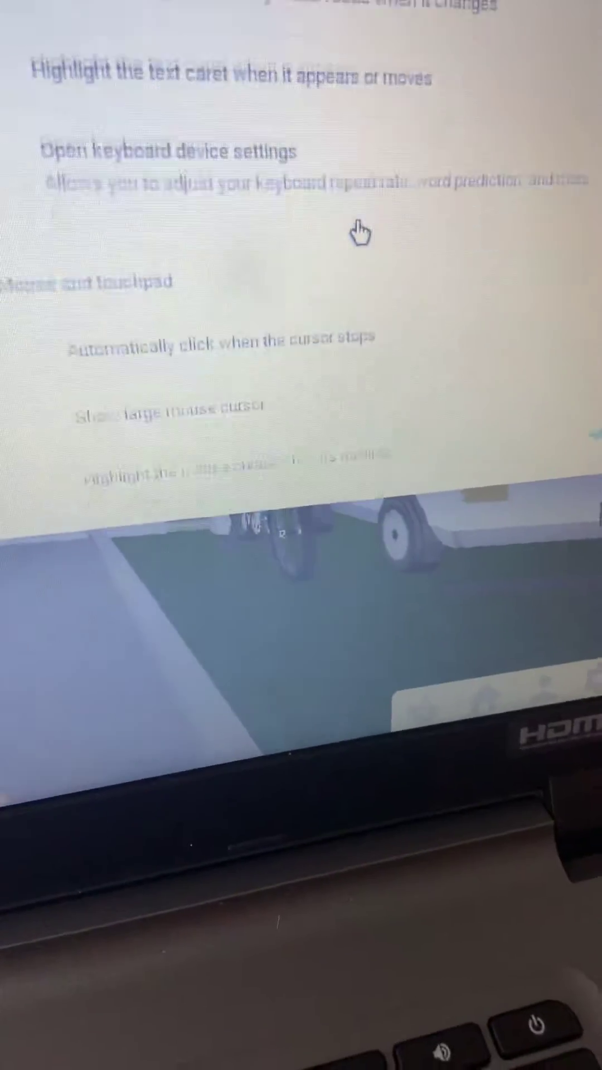
pyautogui.scroll(-2, 342, 238)
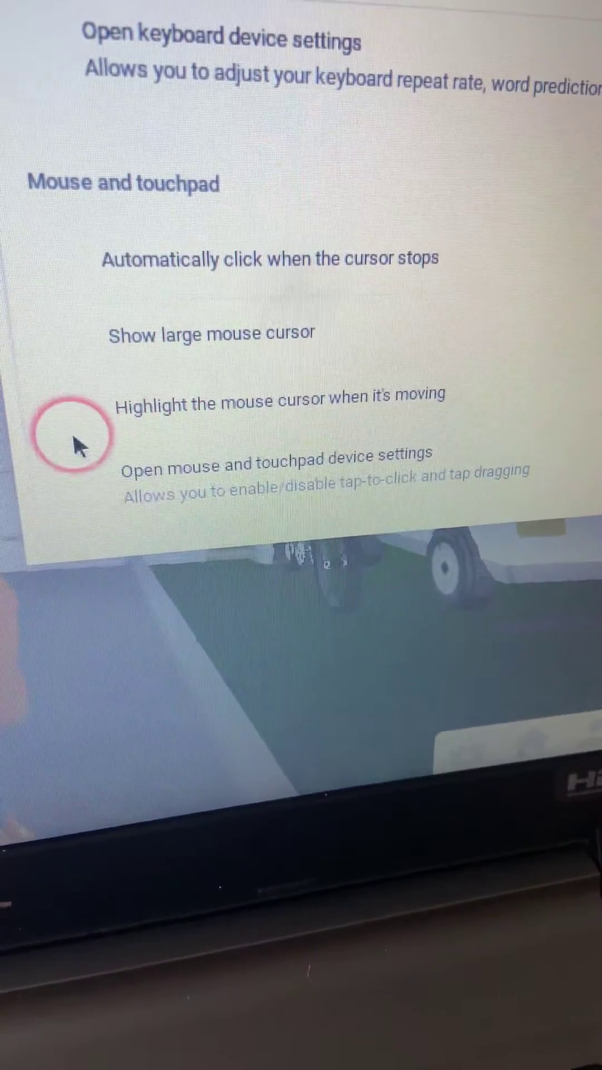